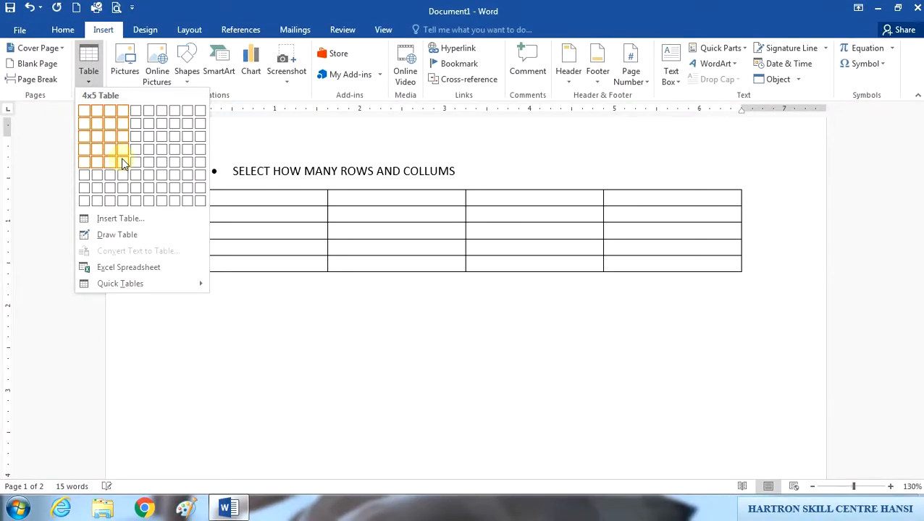
# Insert a table of four columns and five rows under the SELECT HOW MANY ROWS AND COLLUMS bullet, and go to the document's end.
pyautogui.click(123, 162)
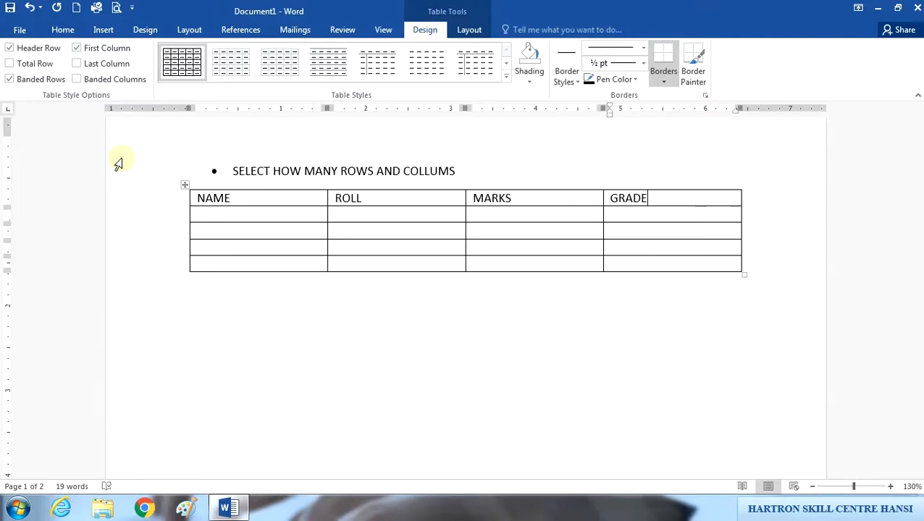
pyautogui.hotkey('ctrl', 'End')
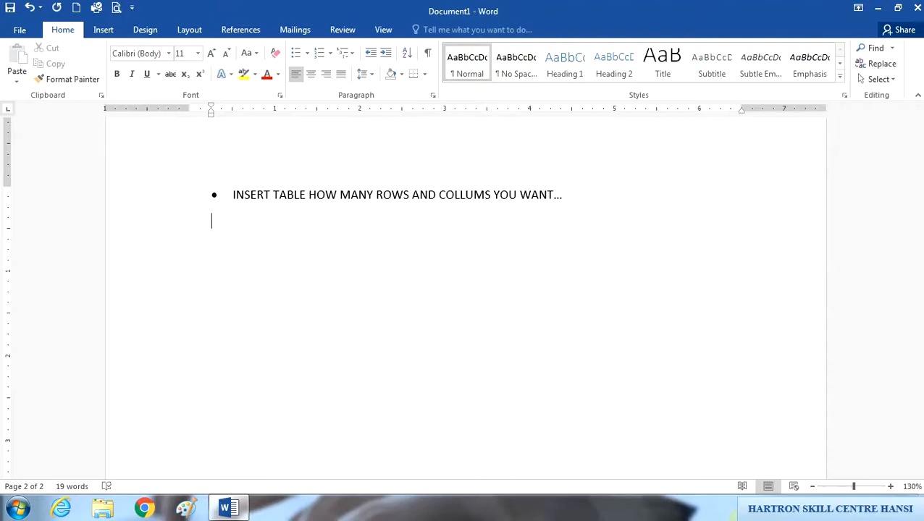
pyautogui.click(103, 30)
pyautogui.click(89, 72)
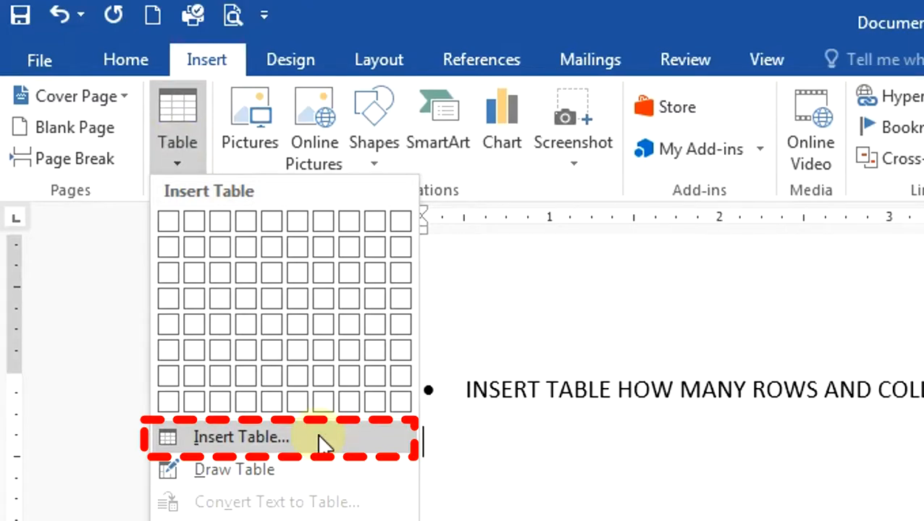
pyautogui.click(320, 440)
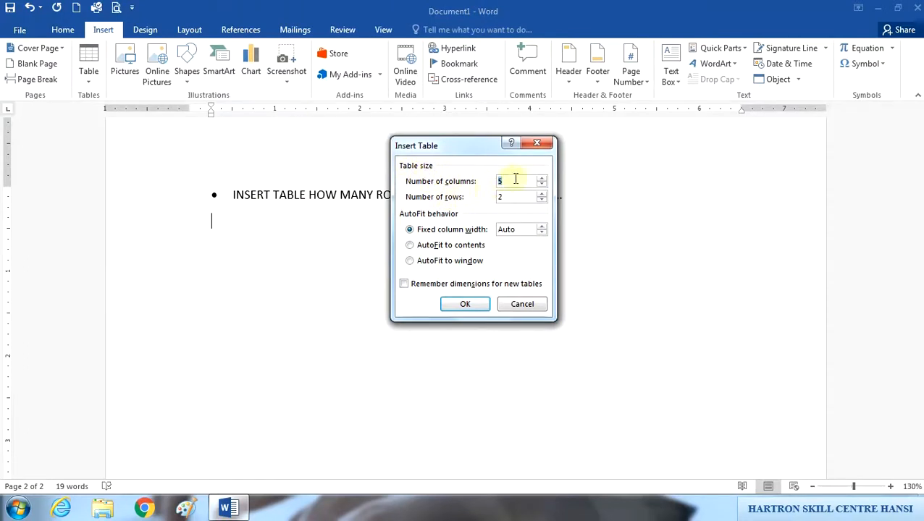
pyautogui.click(541, 185)
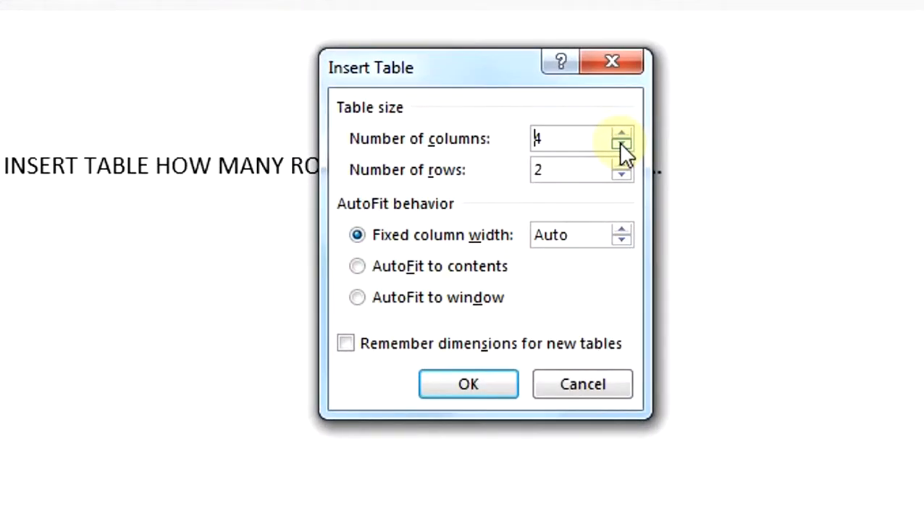
pyautogui.click(593, 175)
pyautogui.click(593, 176)
pyautogui.click(593, 175)
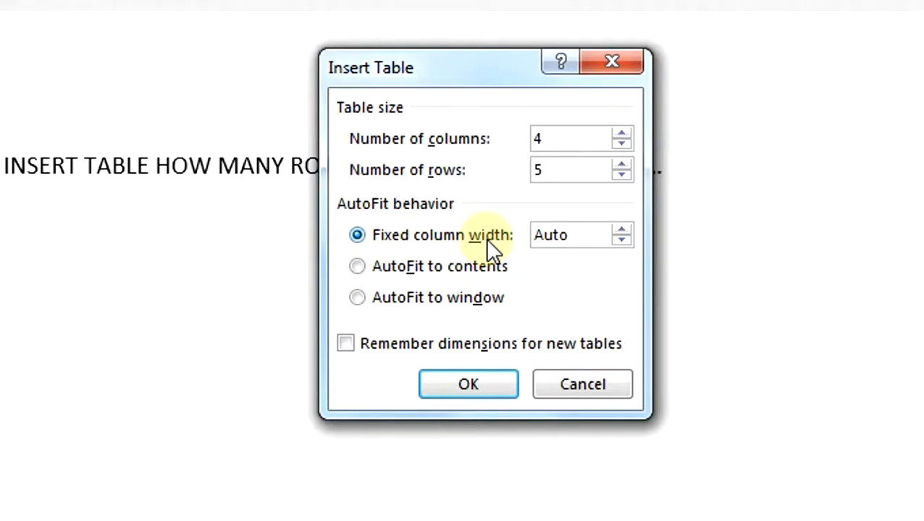
pyautogui.doubleClick(571, 239)
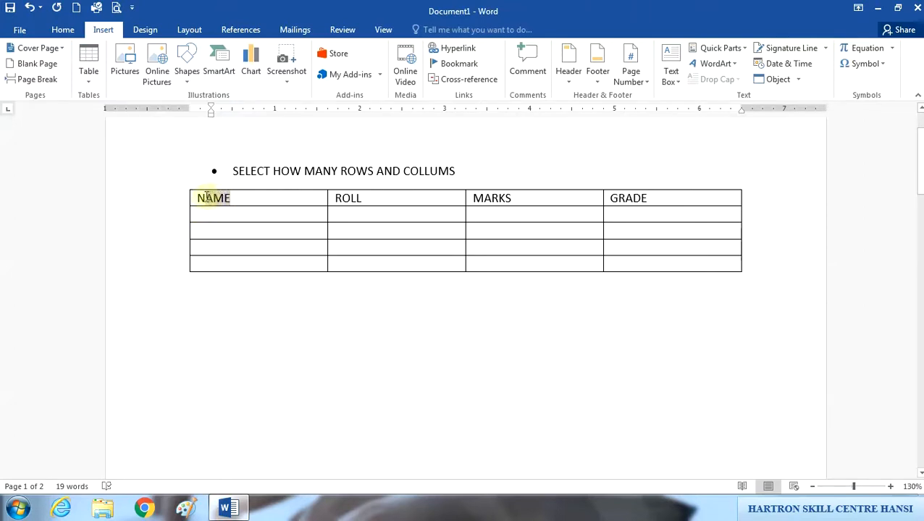
pyautogui.click(220, 197)
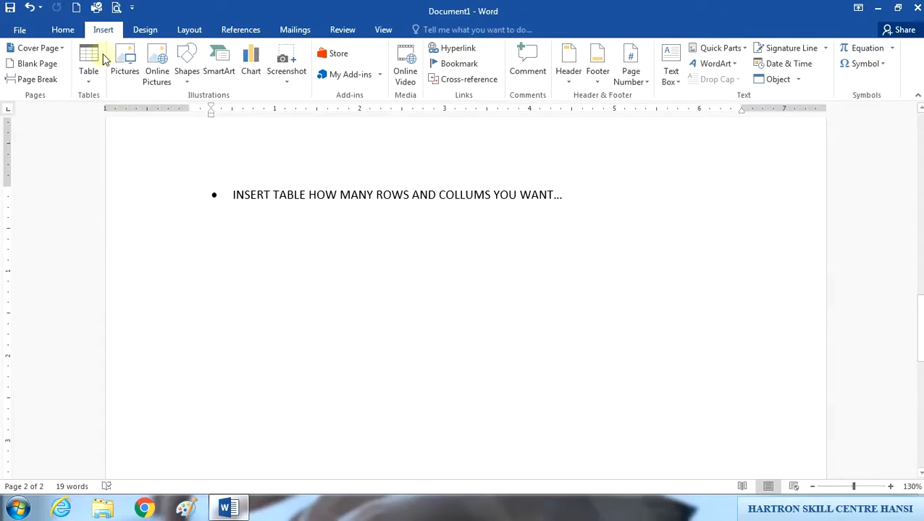
# Start a new table under the INSERT TABLE bullet on page 2, specifying 4 columns and 5 rows.
pyautogui.click(91, 76)
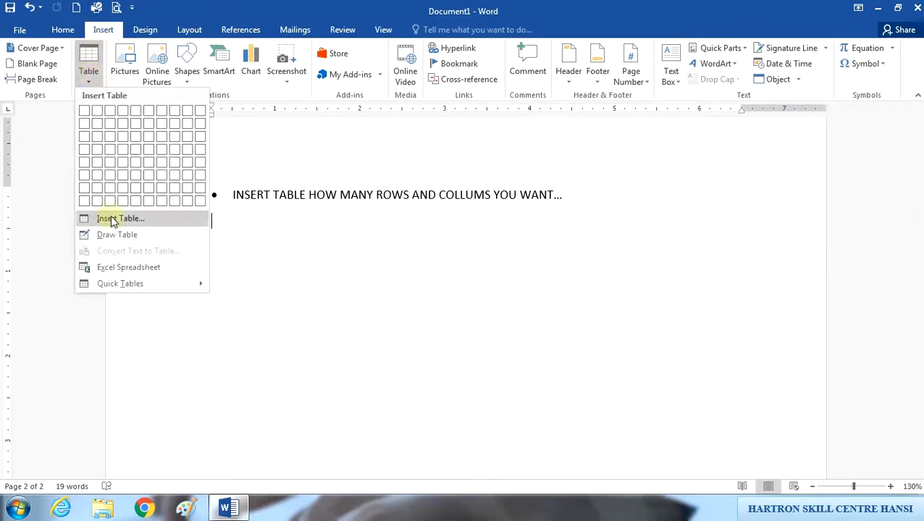
pyautogui.click(86, 218)
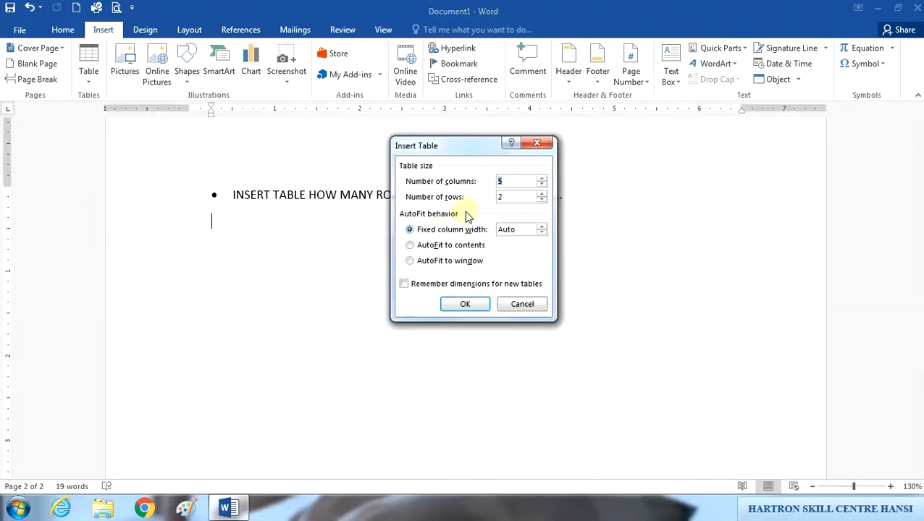
pyautogui.click(541, 185)
pyautogui.click(541, 194)
pyautogui.click(541, 194)
pyautogui.click(542, 194)
pyautogui.click(541, 194)
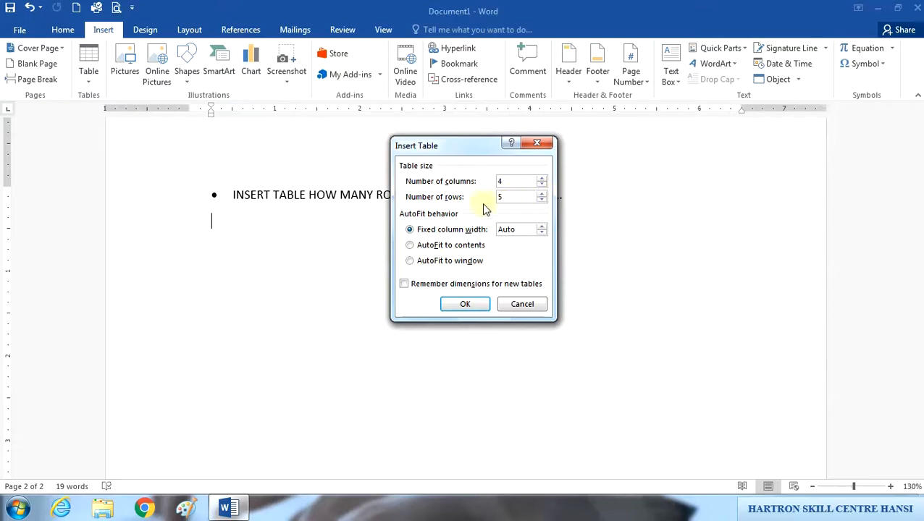
# Try out the AutoFit to contents option and different fixed column widths, returning the width to Auto.
pyautogui.click(409, 246)
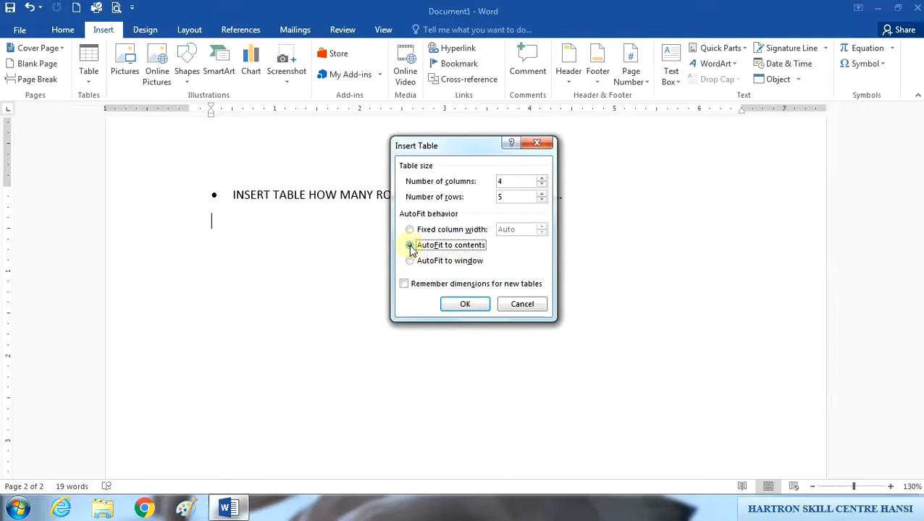
pyautogui.click(410, 229)
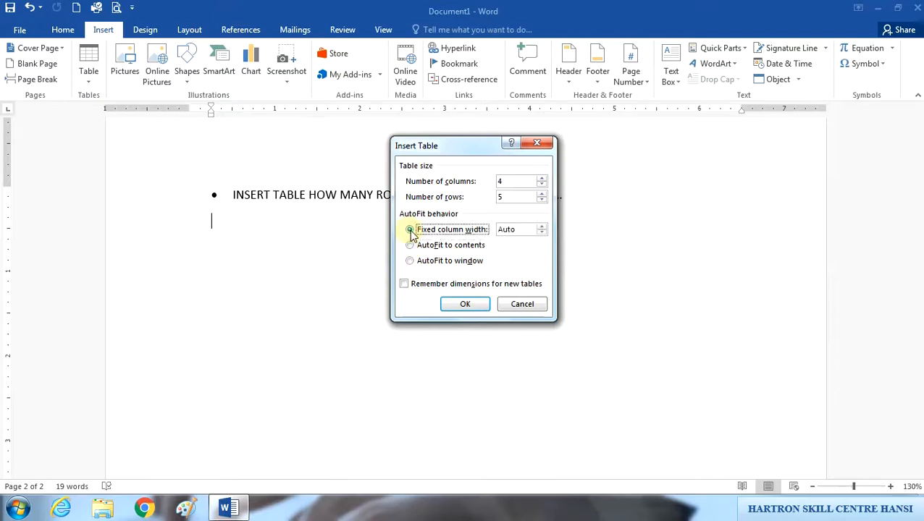
pyautogui.doubleClick(505, 229)
pyautogui.doubleClick(504, 229)
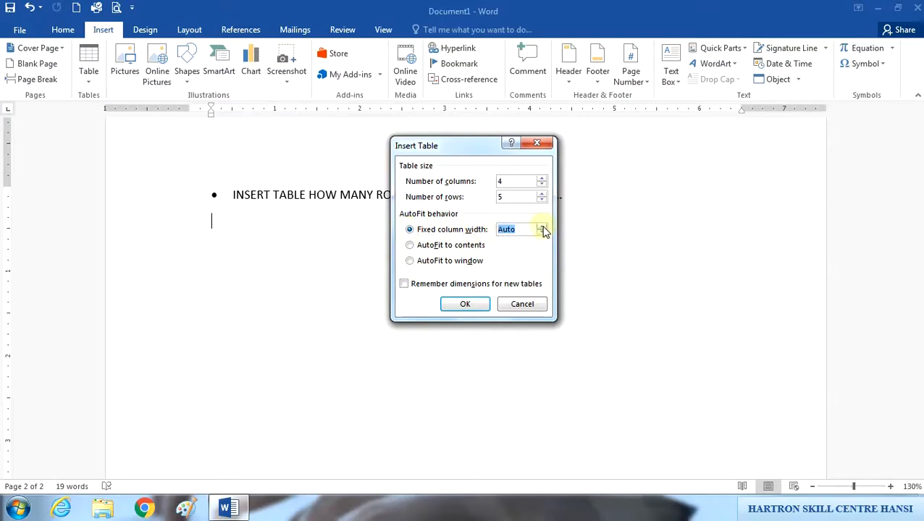
pyautogui.click(542, 227)
pyautogui.click(542, 227)
pyautogui.click(542, 227)
pyautogui.click(542, 232)
pyautogui.click(541, 233)
pyautogui.click(541, 232)
pyautogui.click(541, 232)
pyautogui.click(541, 233)
pyautogui.click(542, 232)
pyautogui.click(542, 232)
pyautogui.click(541, 232)
pyautogui.click(541, 232)
# Choose AutoFit to contents as the column behavior and insert the table.
pyautogui.click(426, 245)
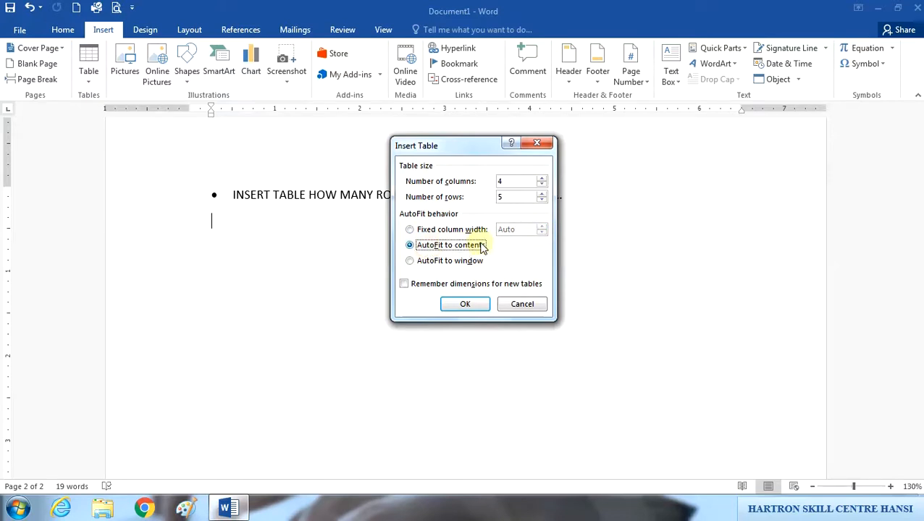
pyautogui.click(465, 303)
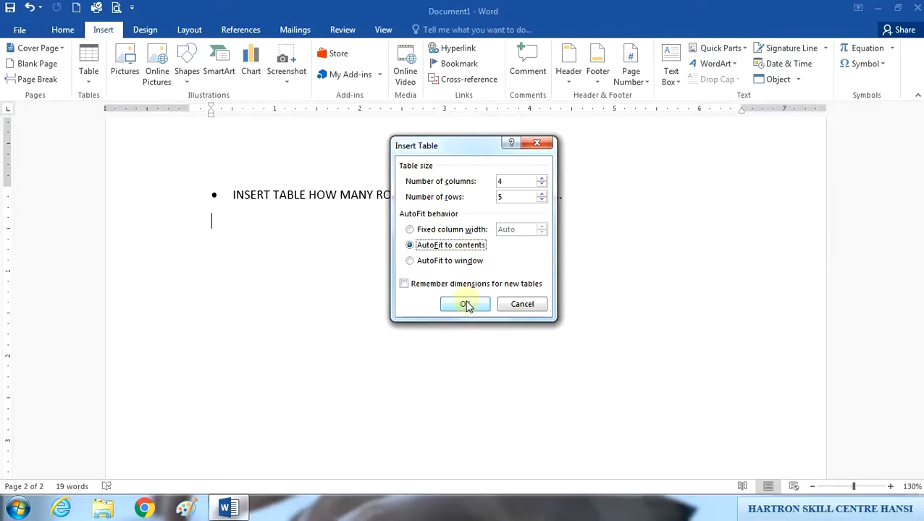
pyautogui.click(464, 304)
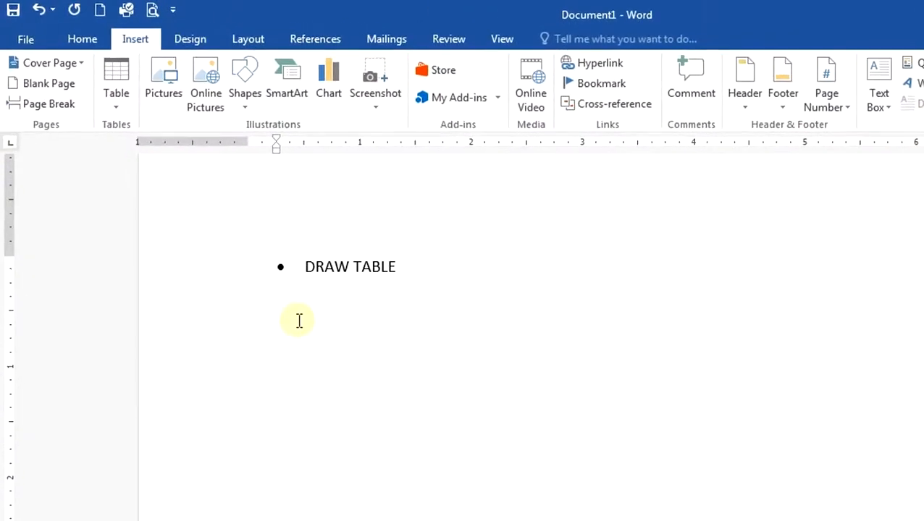
# Draw a table row of four adjacent cells by hand below the DRAW TABLE bullet, the first cell about 1.35" wide.
pyautogui.click(114, 109)
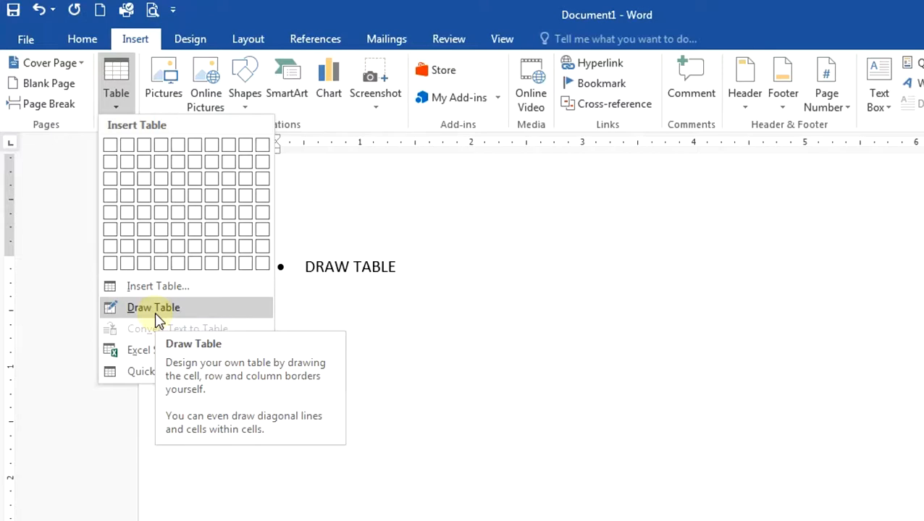
pyautogui.click(155, 314)
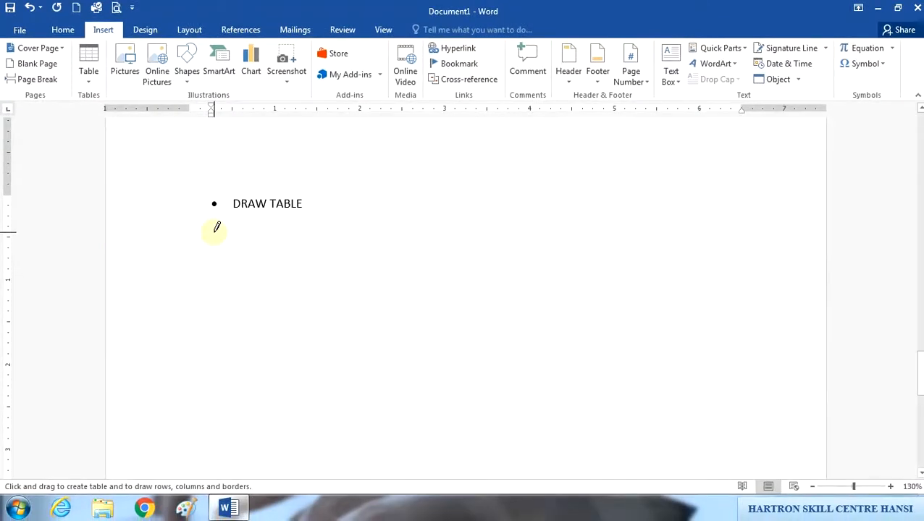
pyautogui.moveTo(213, 225)
pyautogui.mouseDown()
pyautogui.moveTo(221, 246)
pyautogui.moveTo(327, 242)
pyautogui.mouseUp()
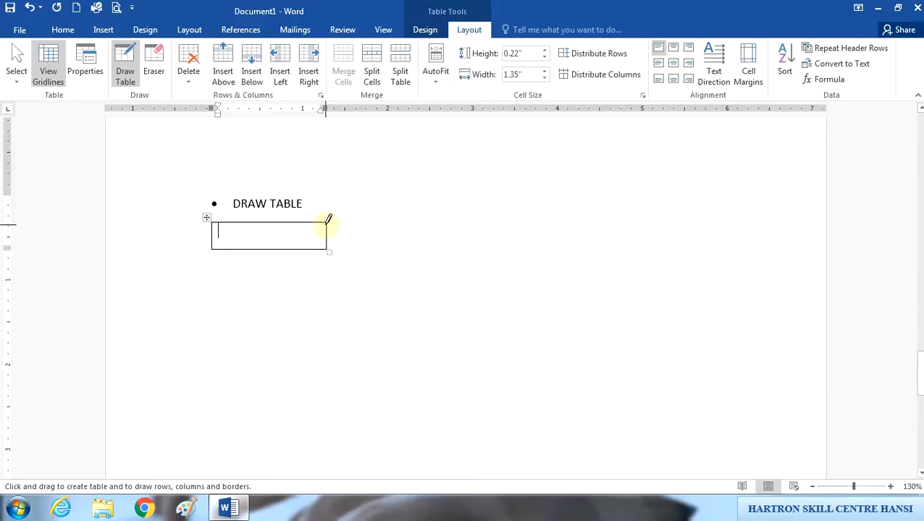
pyautogui.moveTo(327, 223)
pyautogui.mouseDown()
pyautogui.moveTo(343, 241)
pyautogui.moveTo(453, 244)
pyautogui.mouseUp()
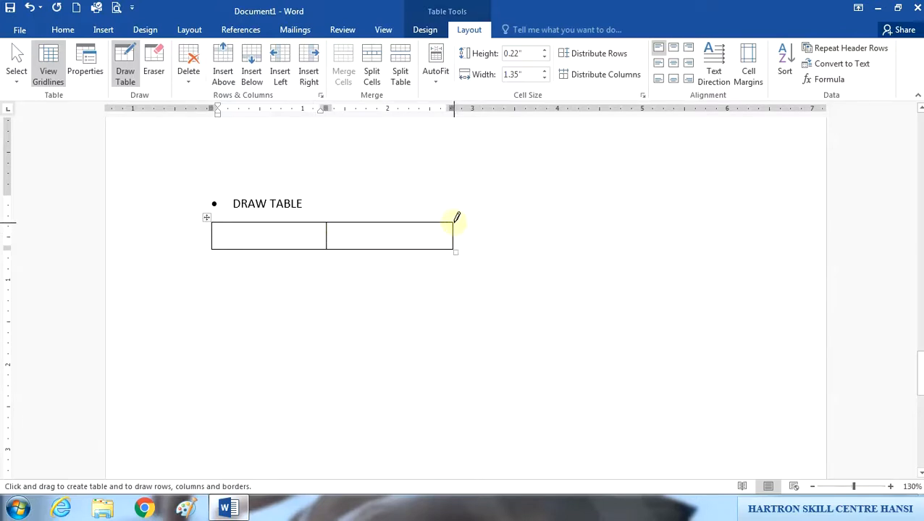
pyautogui.moveTo(455, 221)
pyautogui.mouseDown()
pyautogui.moveTo(565, 245)
pyautogui.moveTo(667, 248)
pyautogui.mouseUp()
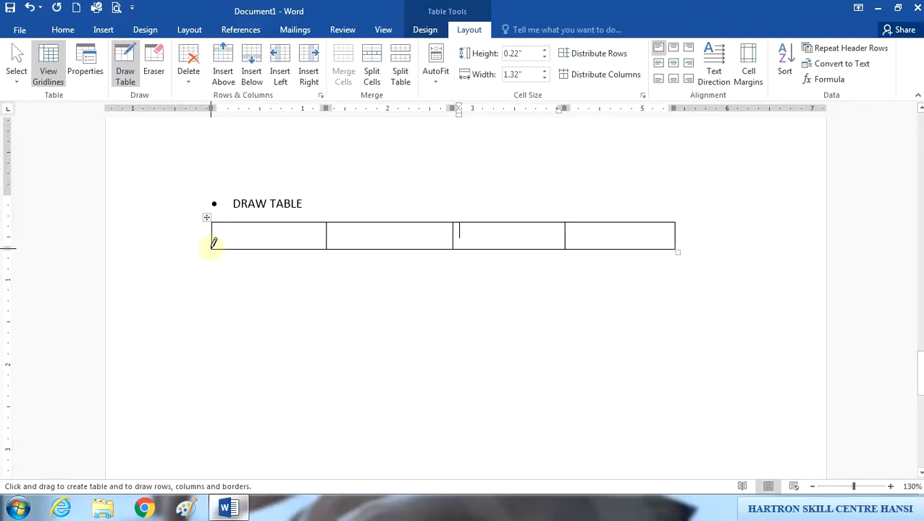
# Draw a second row about 0.46" high with four cells aligned beneath the first row, and finish drawing.
pyautogui.moveTo(212, 249)
pyautogui.mouseDown()
pyautogui.moveTo(220, 262)
pyautogui.moveTo(330, 283)
pyautogui.mouseUp()
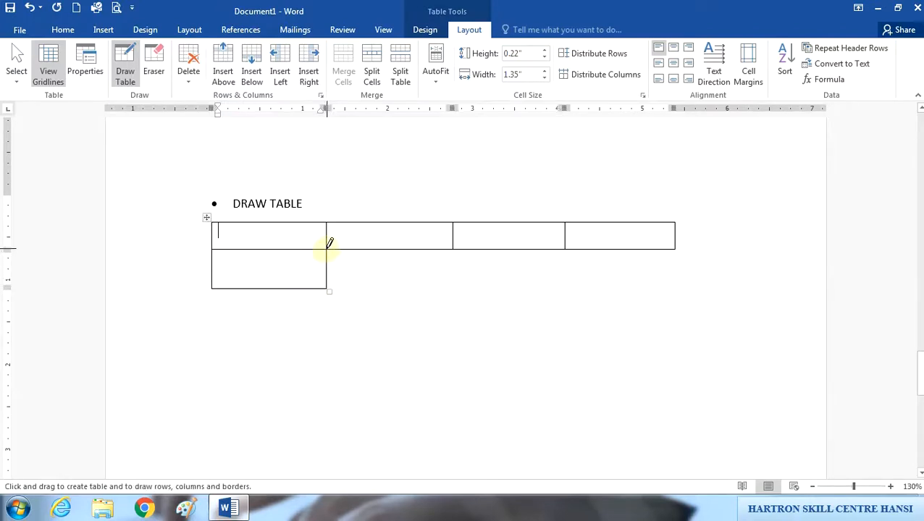
pyautogui.moveTo(326, 249)
pyautogui.mouseDown()
pyautogui.moveTo(328, 280)
pyautogui.moveTo(414, 292)
pyautogui.moveTo(511, 277)
pyautogui.moveTo(540, 255)
pyautogui.mouseUp()
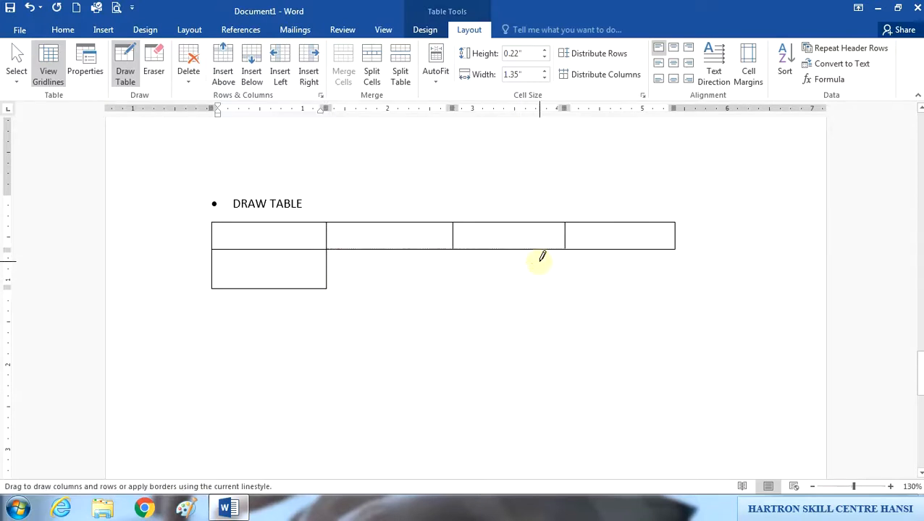
pyautogui.moveTo(328, 248)
pyautogui.mouseDown()
pyautogui.moveTo(651, 278)
pyautogui.moveTo(673, 288)
pyautogui.mouseUp()
pyautogui.moveTo(455, 246); pyautogui.dragTo(455, 286)
pyautogui.moveTo(566, 249); pyautogui.dragTo(566, 286)
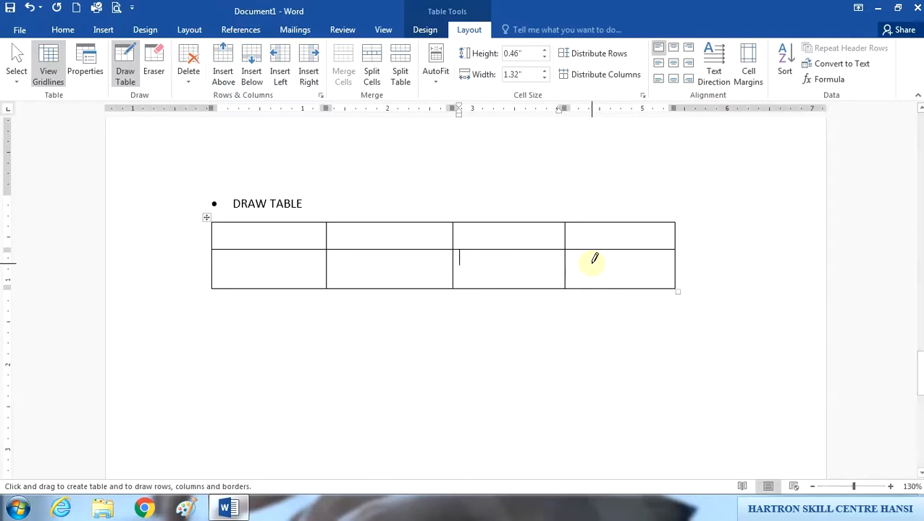
pyautogui.press('Escape')
# Extend the hand-drawn table with additional rows beneath its second row.
pyautogui.click(290, 266)
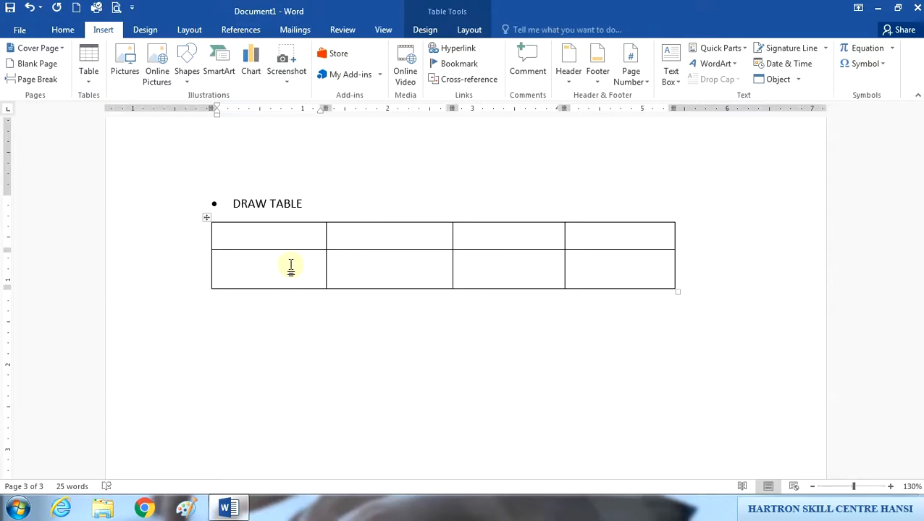
pyautogui.press('Tab')
pyautogui.press('Tab')
pyautogui.press('Tab')
pyautogui.press('Tab')
pyautogui.press('Tab')
pyautogui.press('Tab')
pyautogui.press('Tab')
pyautogui.press('Tab')
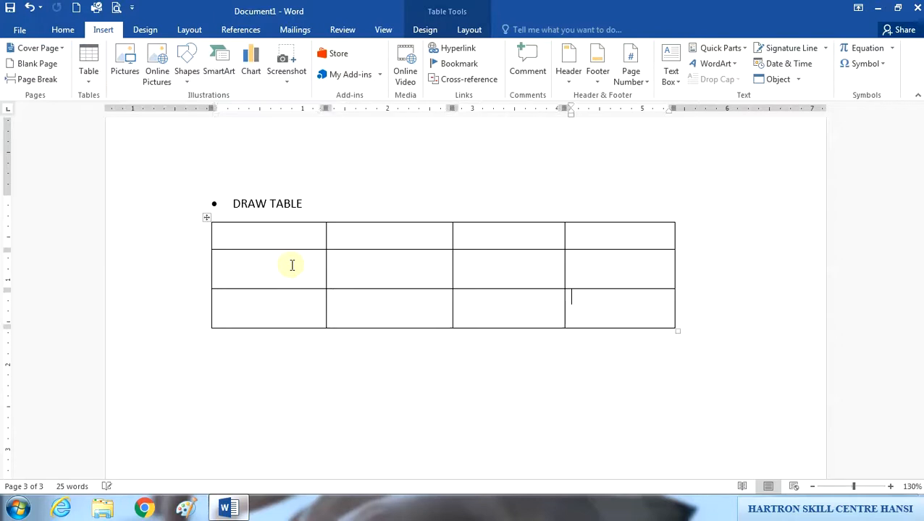
pyautogui.press('Tab')
pyautogui.press('Tab')
pyautogui.press('Tab')
pyautogui.press('Tab')
pyautogui.press('Tab')
pyautogui.press('Tab')
pyautogui.press('Tab')
pyautogui.press('Tab')
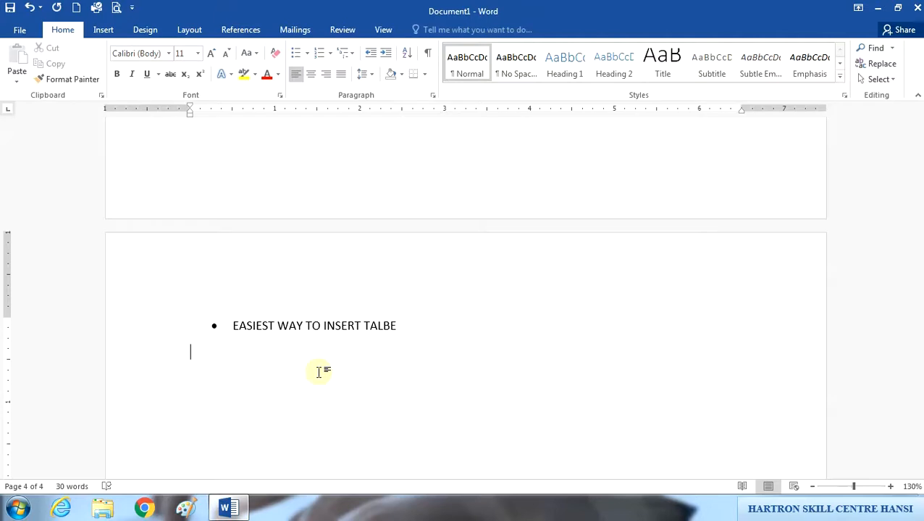
# Create a three-column table below the EASIEST WAY TO INSERT TALBE bullet from the text pattern +-+-+-+.
pyautogui.write('+-+')
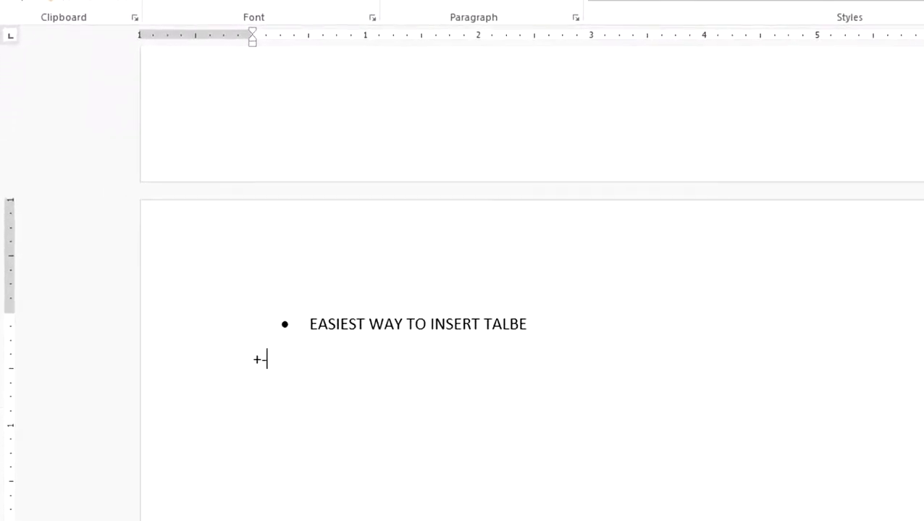
pyautogui.write('-+-+')
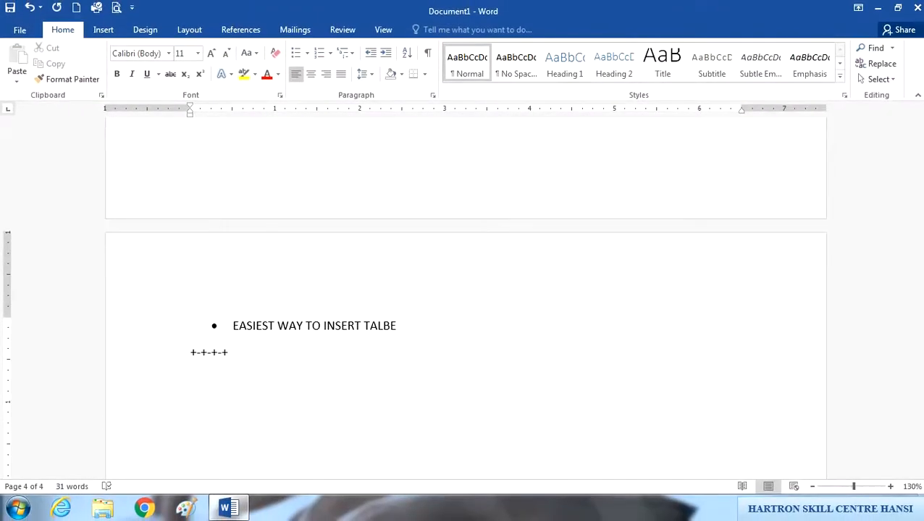
pyautogui.press('Return')
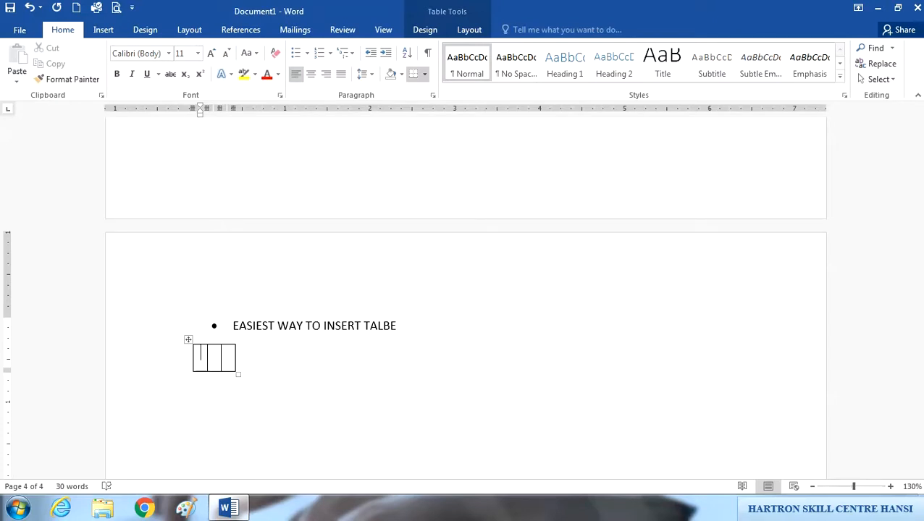
# Undo the conversion to a table and extend the text pattern with -+ to create a four-column table instead.
pyautogui.hotkey('ctrl', 'z')
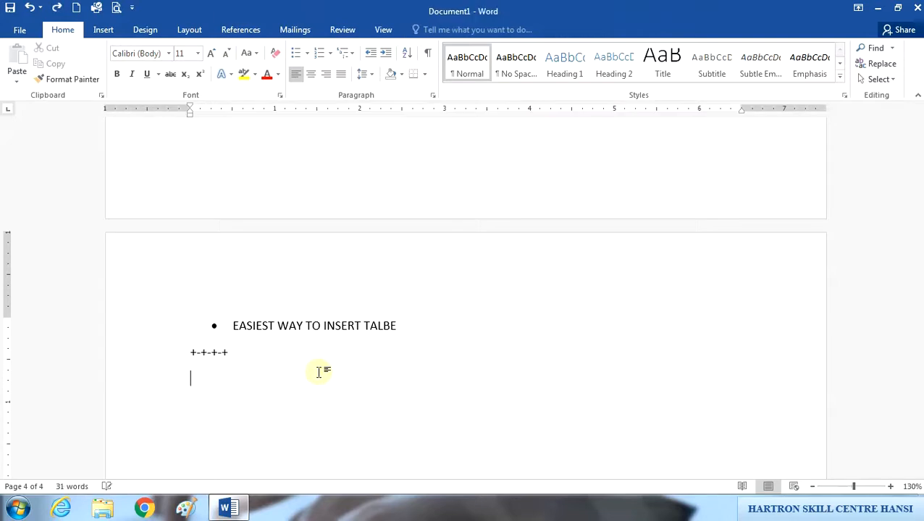
pyautogui.hotkey('ctrl', 'z')
pyautogui.write('-+')
pyautogui.press('Return')
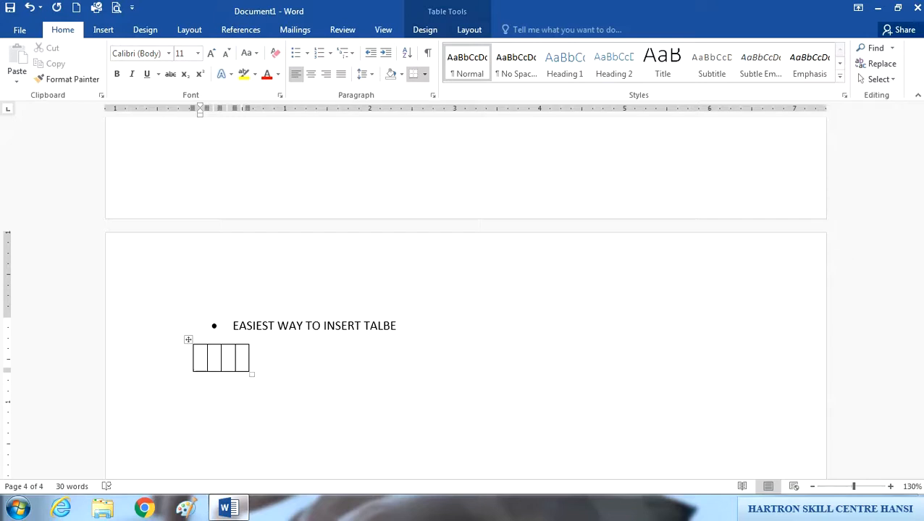
# Append further rows to the bottom of the four-column table made from the text pattern.
pyautogui.press('Tab')
pyautogui.press('Tab')
pyautogui.press('Tab')
pyautogui.press('Tab')
pyautogui.press('Tab')
pyautogui.press('Tab')
pyautogui.press('Tab')
pyautogui.press('Tab')
pyautogui.press('Tab')
pyautogui.press('Tab')
pyautogui.press('Tab')
pyautogui.press('Tab')
pyautogui.press('Tab')
pyautogui.press('Tab')
pyautogui.press('Tab')
pyautogui.press('Tab')
pyautogui.press('Tab')
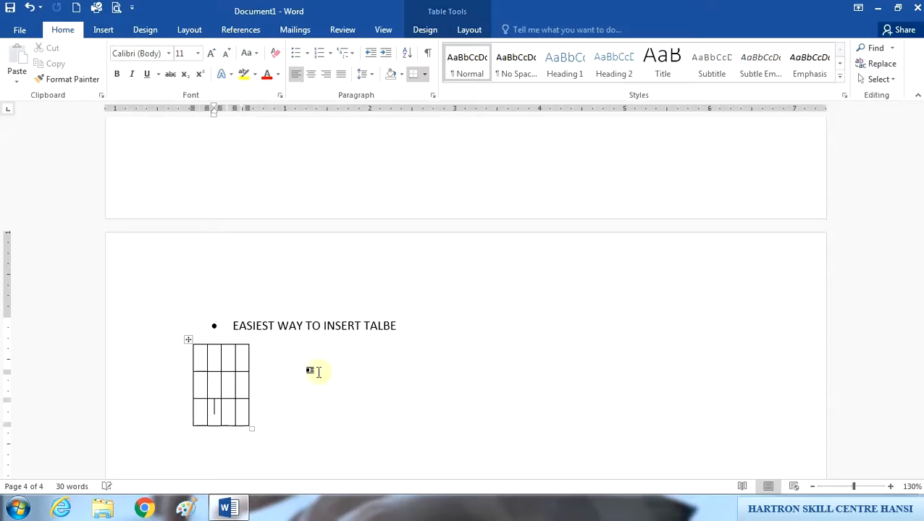